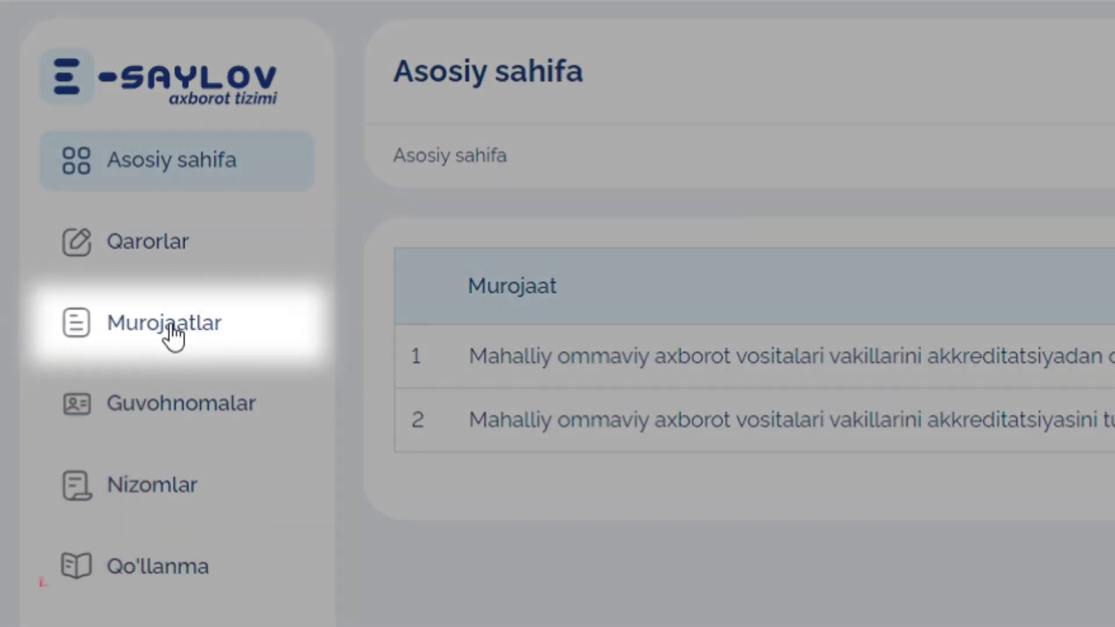
From Murojaatlar, start a new akkreditatsiyadan o'tkazish request and create a blank Ariza form
{"action": "left_click", "coordinate": [173, 336]}
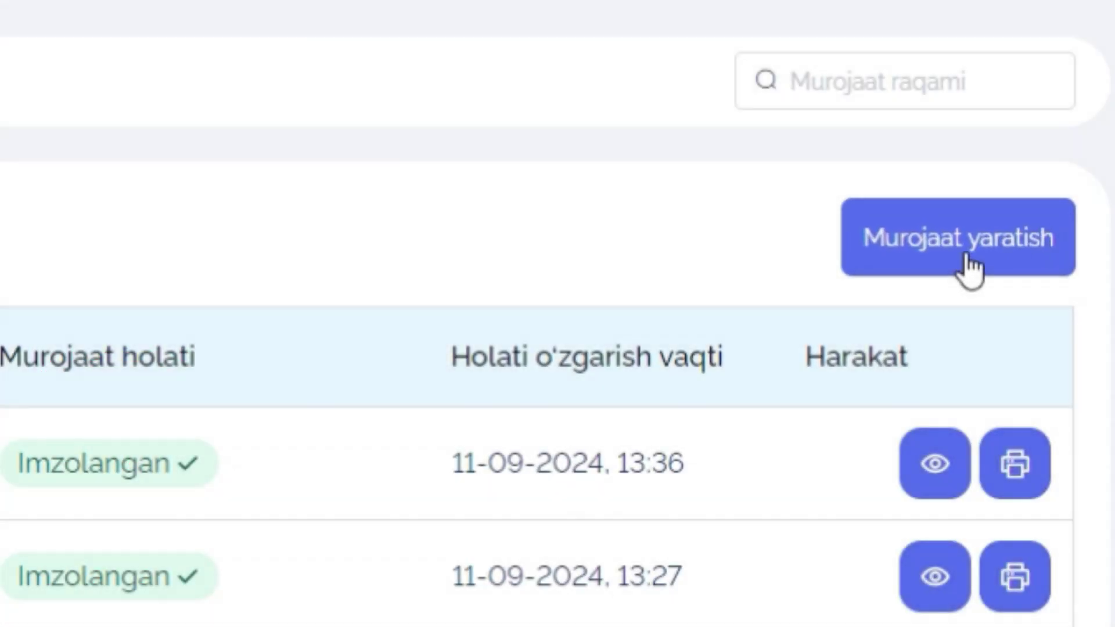
{"action": "left_click", "coordinate": [954, 264]}
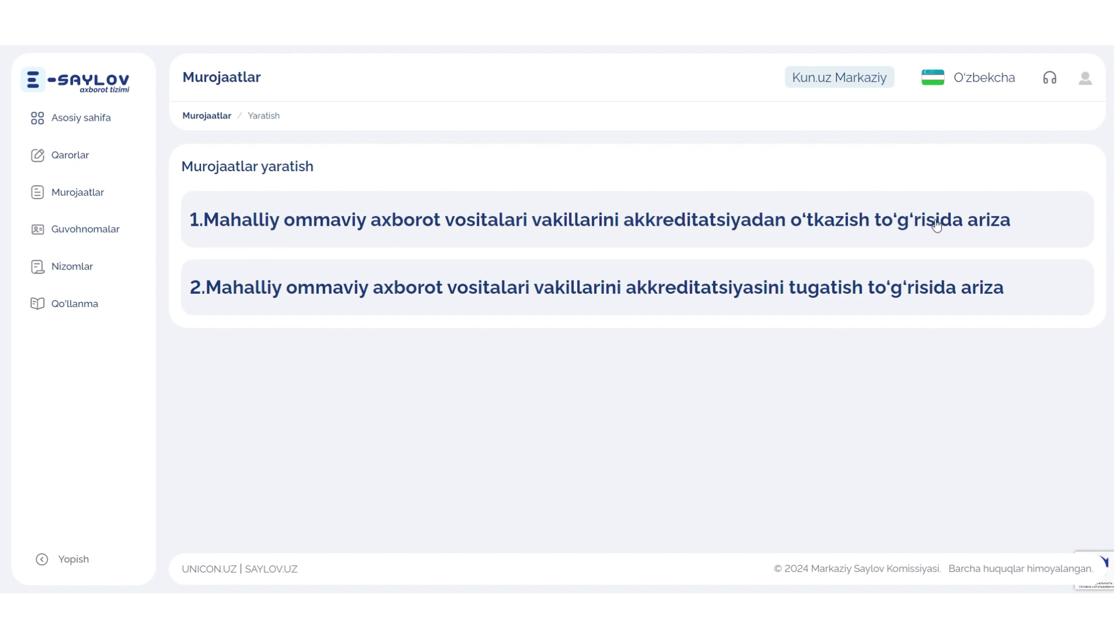
{"action": "left_click", "coordinate": [957, 226]}
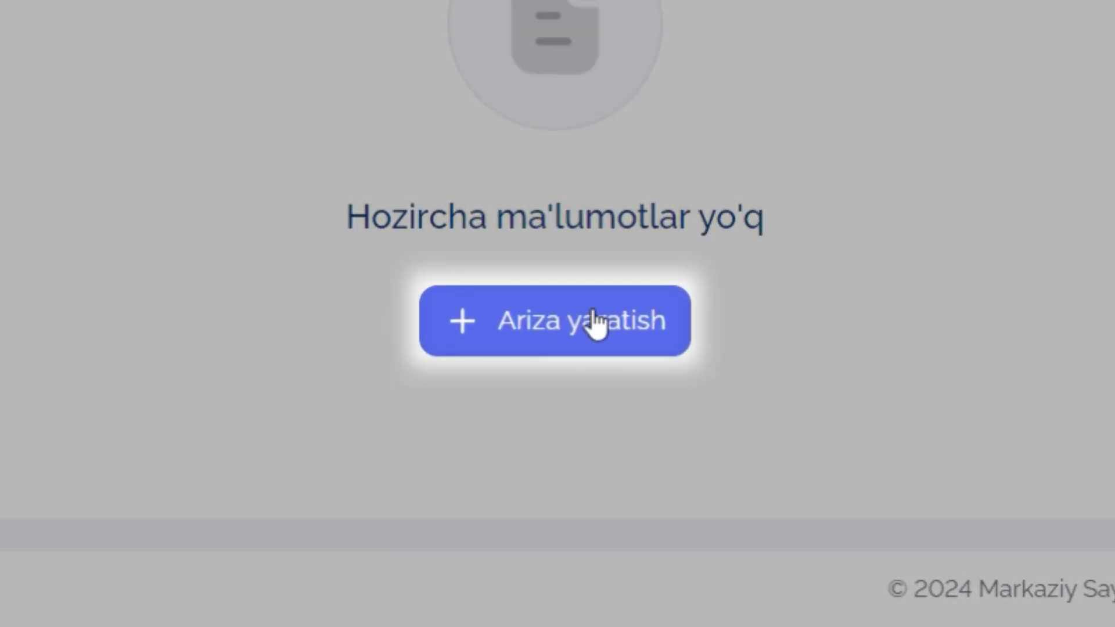
{"action": "left_click", "coordinate": [595, 322]}
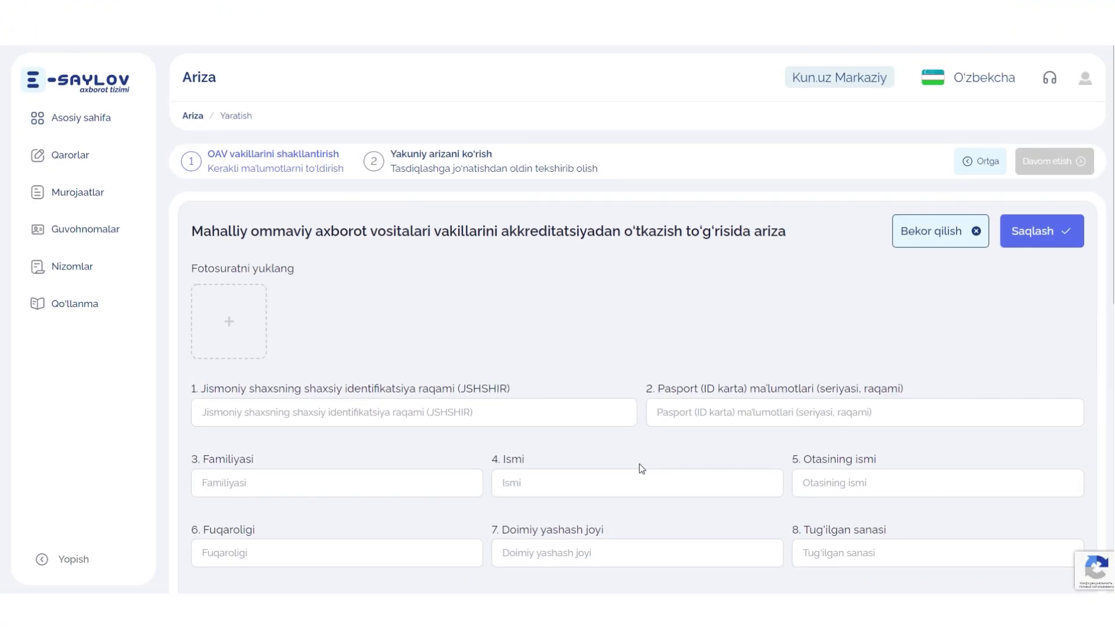
Enter the representative's personal identification number (JSHSHIR) and passport series and number
{"action": "scroll", "coordinate": [384, 228], "scroll_direction": "down", "scroll_amount": 2}
{"action": "left_click", "coordinate": [463, 285]}
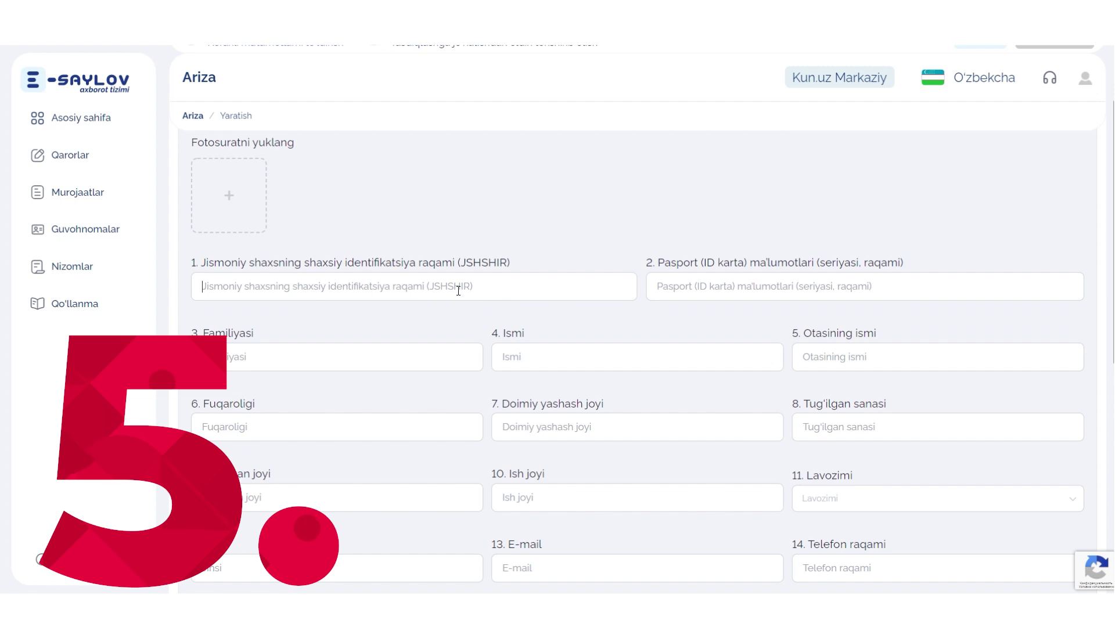
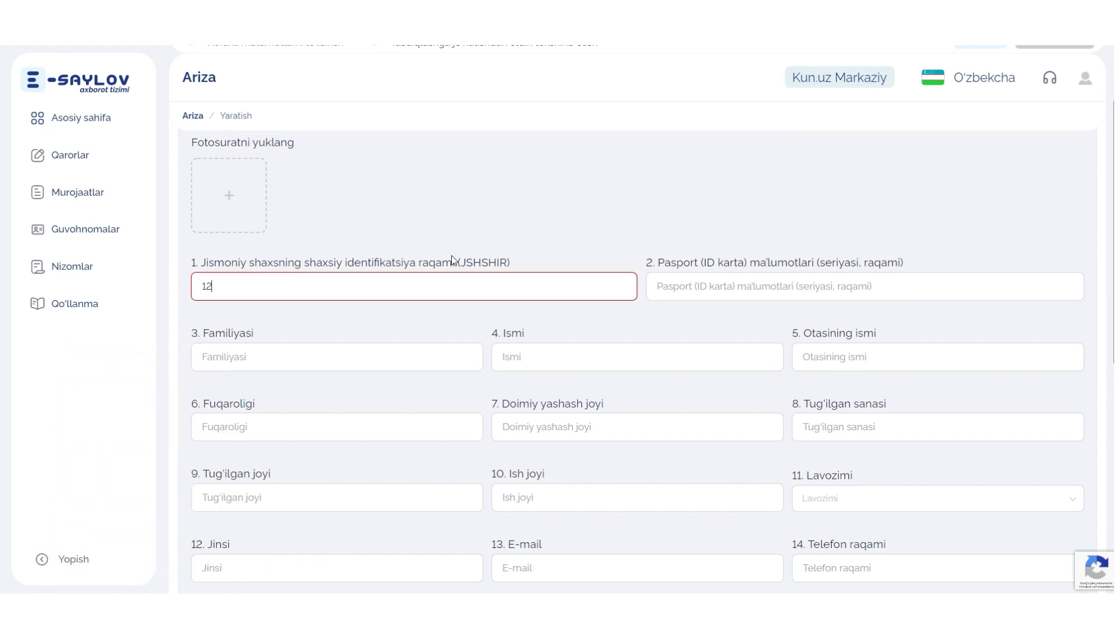
{"action": "left_click", "coordinate": [790, 296]}
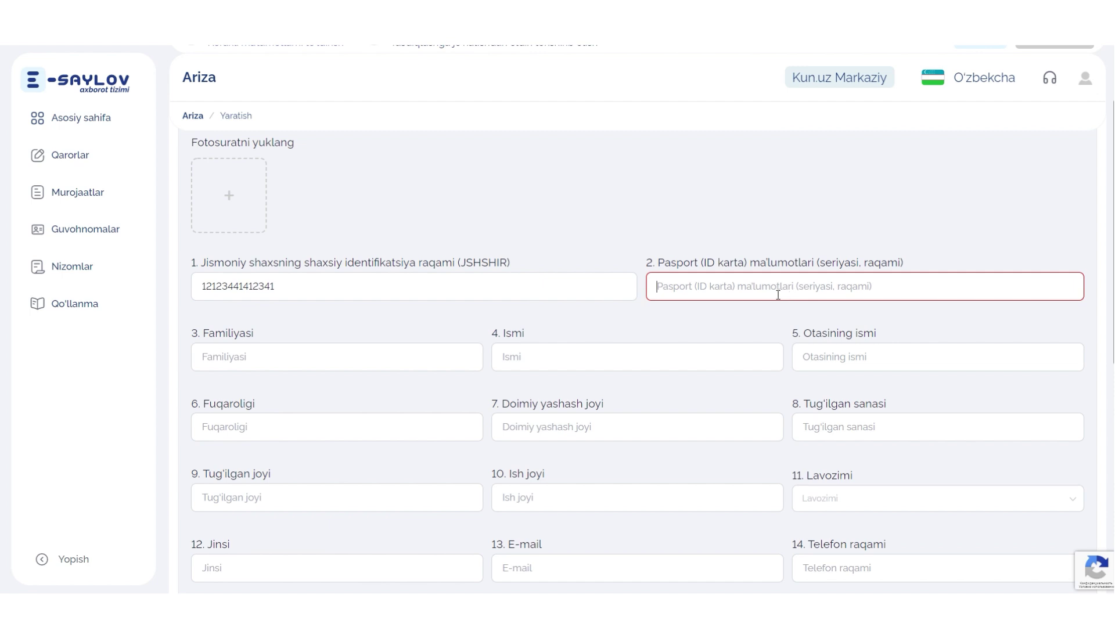
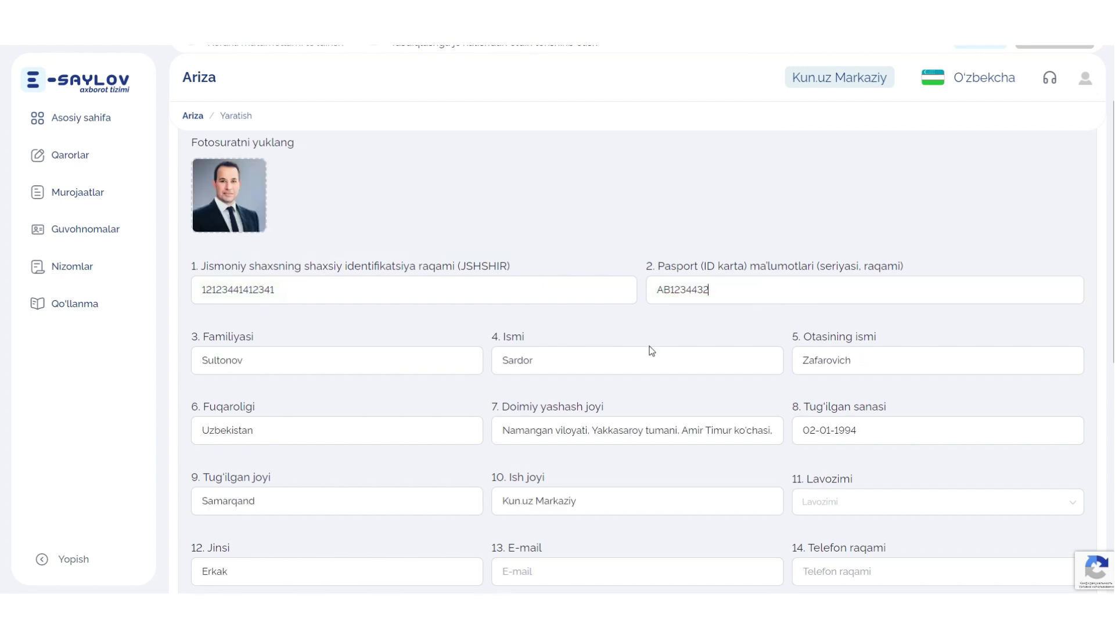
Set Lavozimi to Muharrir and fill in the representative's e-mail and phone number
{"action": "scroll", "coordinate": [650, 346], "scroll_direction": "down", "scroll_amount": 3}
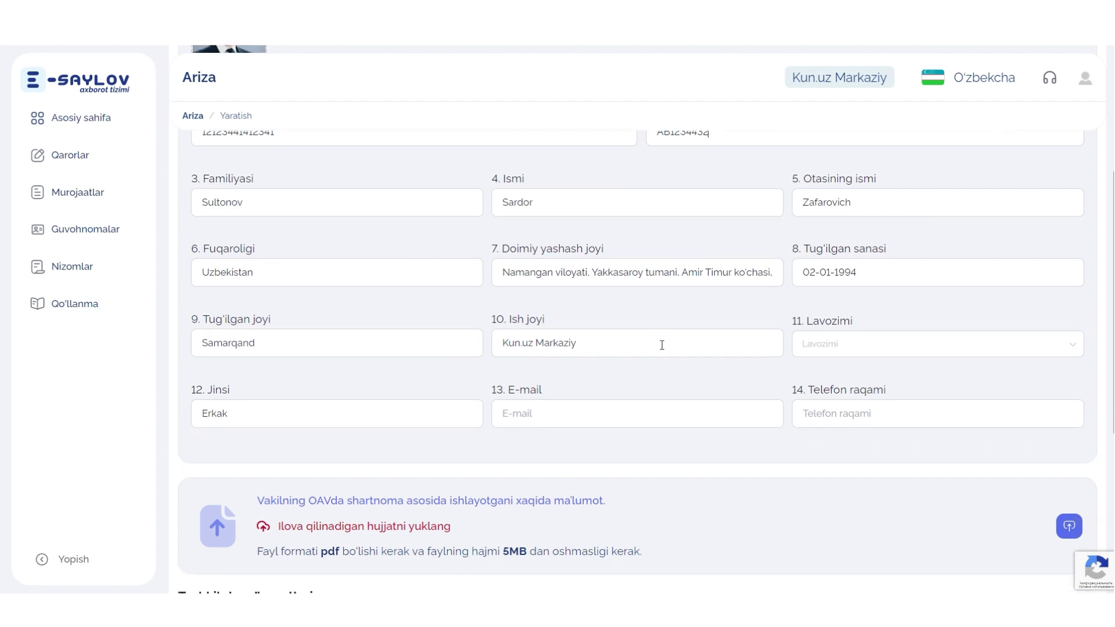
{"action": "scroll", "coordinate": [662, 344], "scroll_direction": "down", "scroll_amount": 2}
{"action": "scroll", "coordinate": [803, 293], "scroll_direction": "up", "scroll_amount": 1}
{"action": "left_click", "coordinate": [819, 314]}
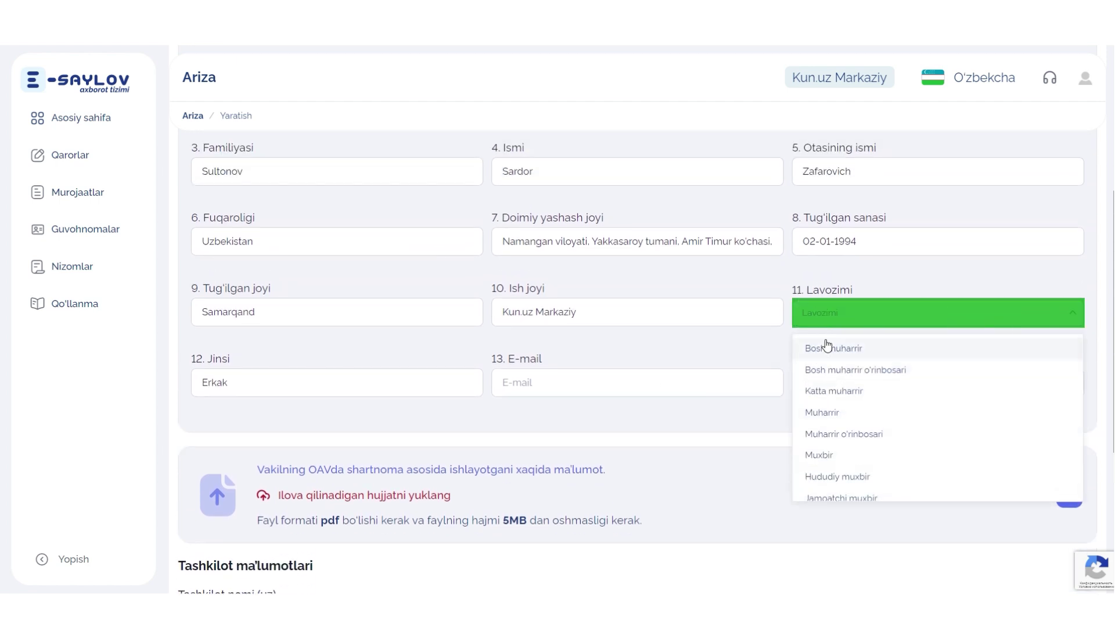
{"action": "left_click", "coordinate": [821, 412]}
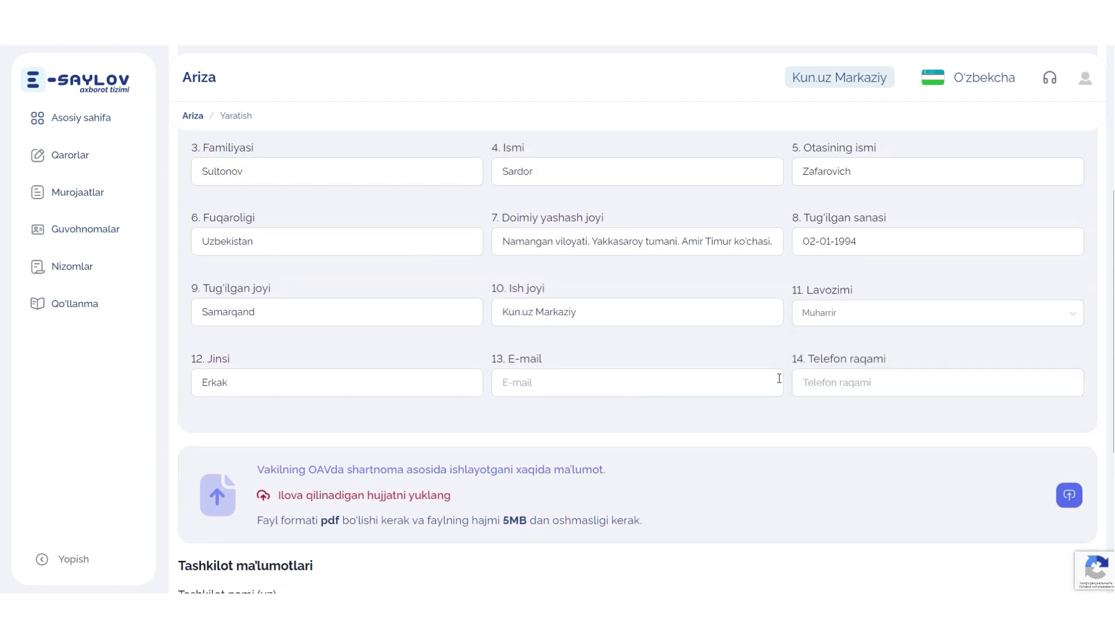
{"action": "left_click", "coordinate": [624, 391]}
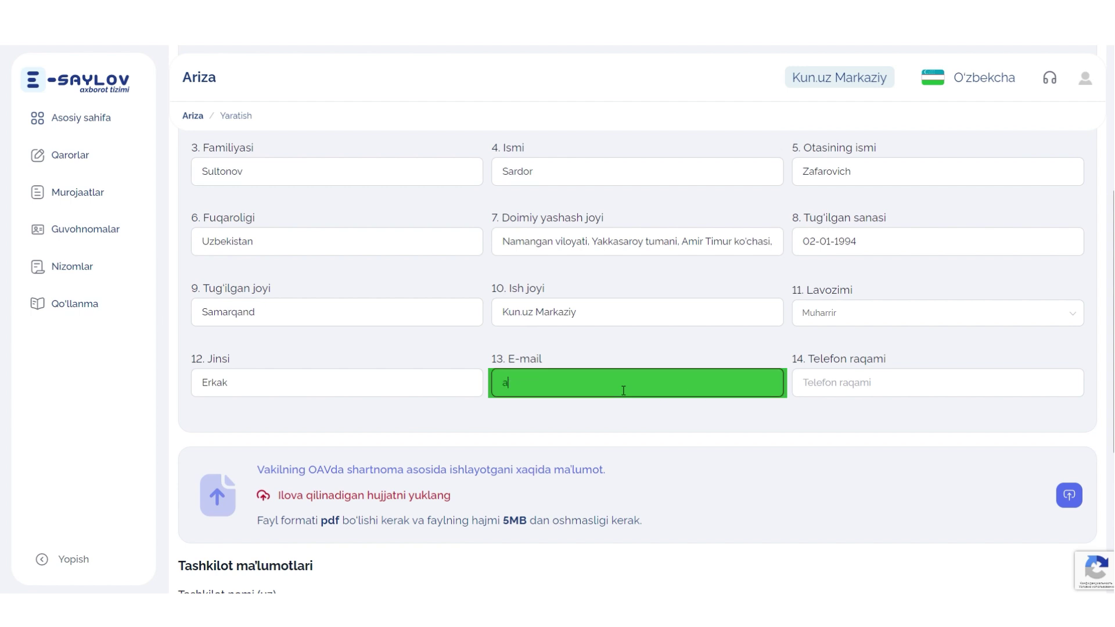
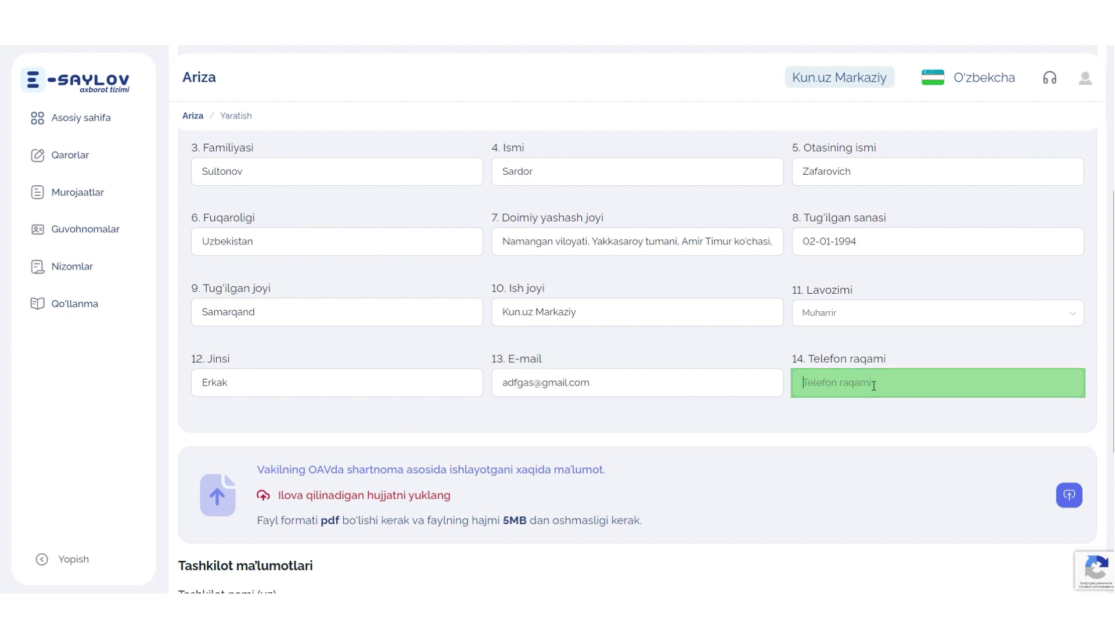
{"action": "left_click", "coordinate": [869, 385]}
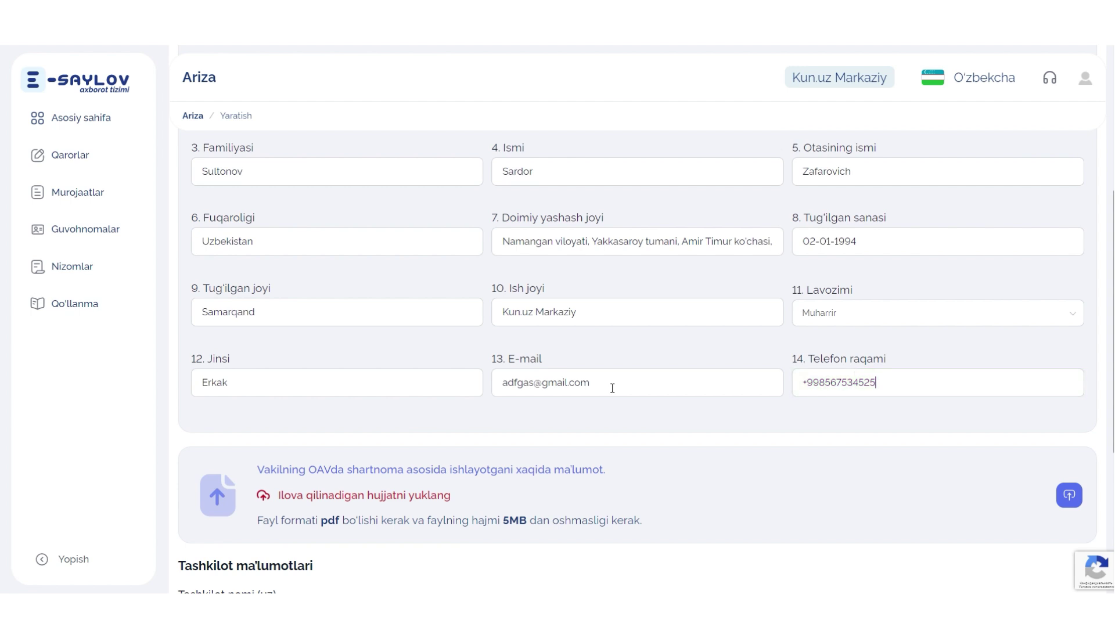
{"action": "scroll", "coordinate": [612, 388], "scroll_direction": "down", "scroll_amount": 2}
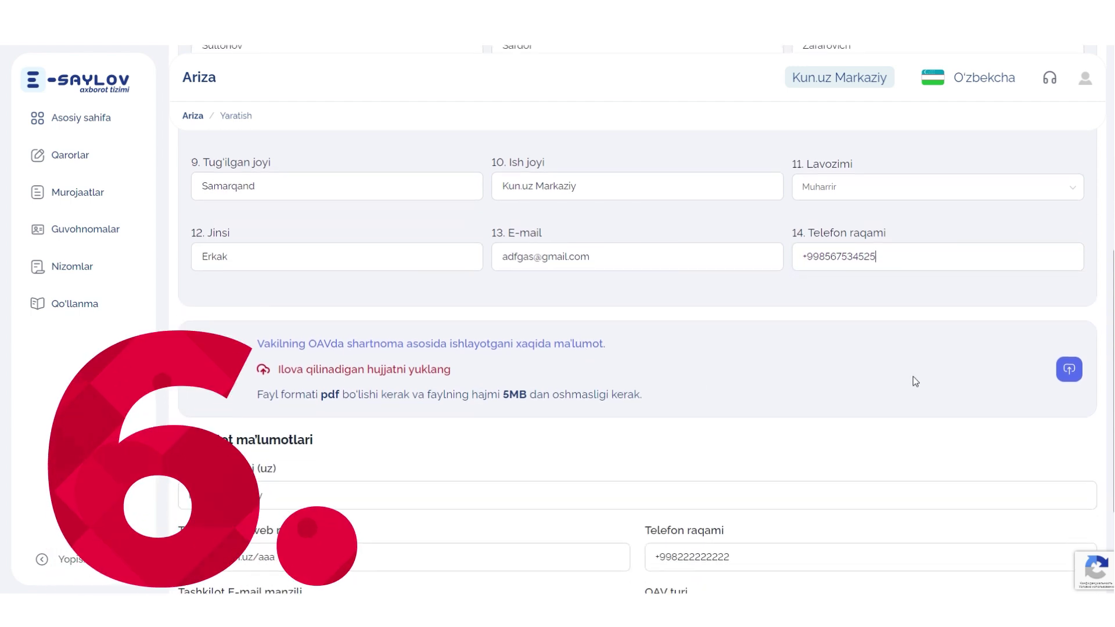
Attach shartnoma 1.pdf as the contract document and return to the top of the form
{"action": "left_click", "coordinate": [1071, 366]}
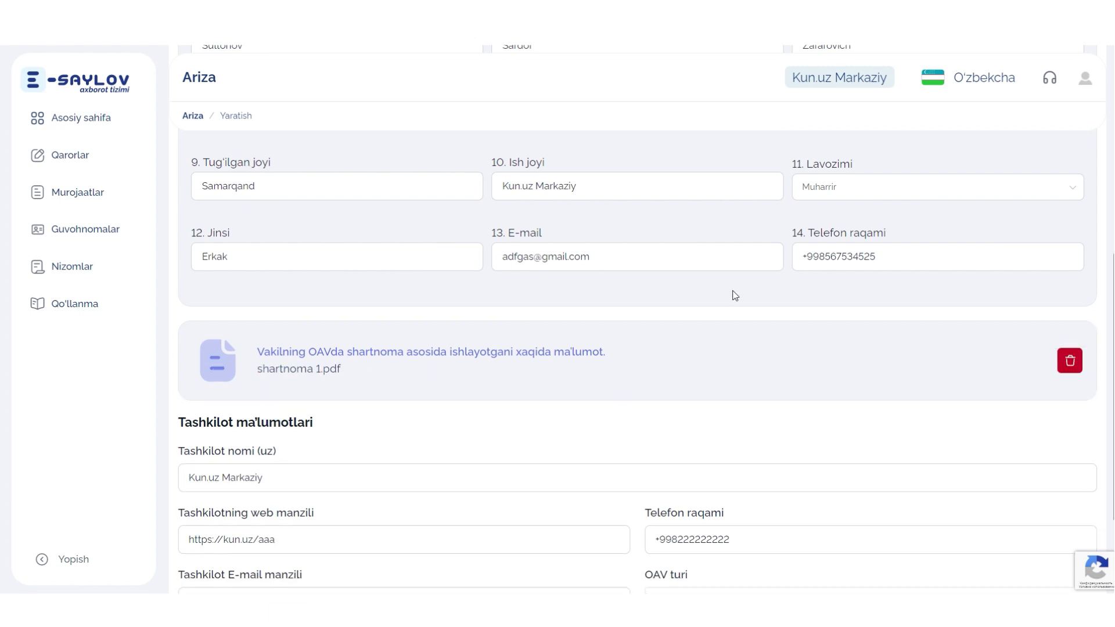
{"action": "scroll", "coordinate": [736, 293], "scroll_direction": "down", "scroll_amount": 3}
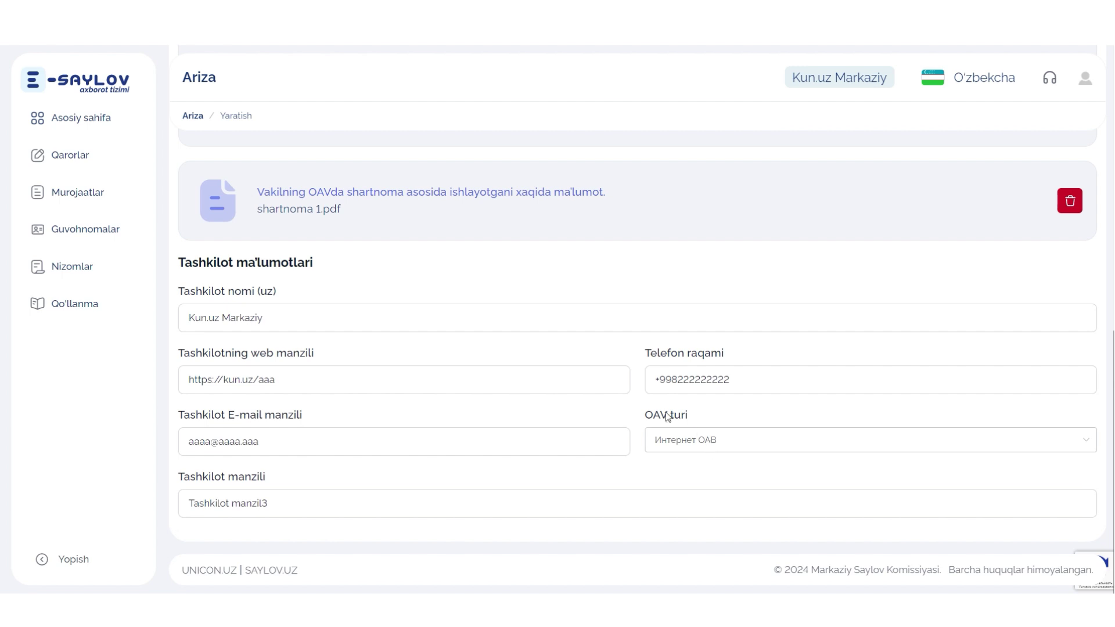
{"action": "scroll", "coordinate": [635, 398], "scroll_direction": "up", "scroll_amount": 5}
{"action": "scroll", "coordinate": [621, 401], "scroll_direction": "up", "scroll_amount": 4}
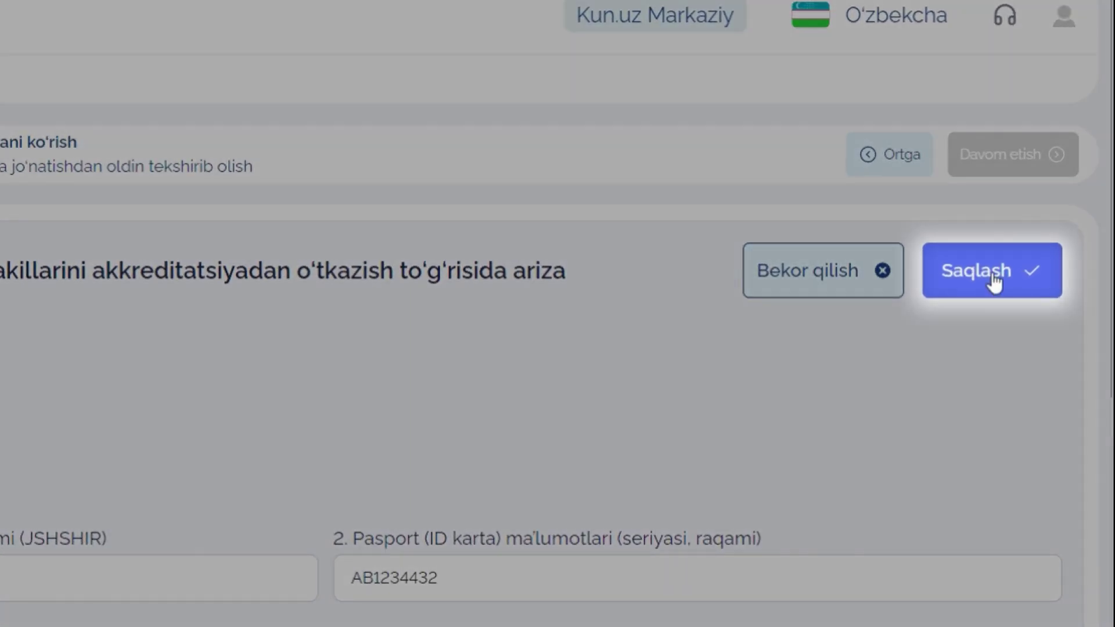
Save the representative record, listing one Muharrir in the application table
{"action": "left_click", "coordinate": [994, 282]}
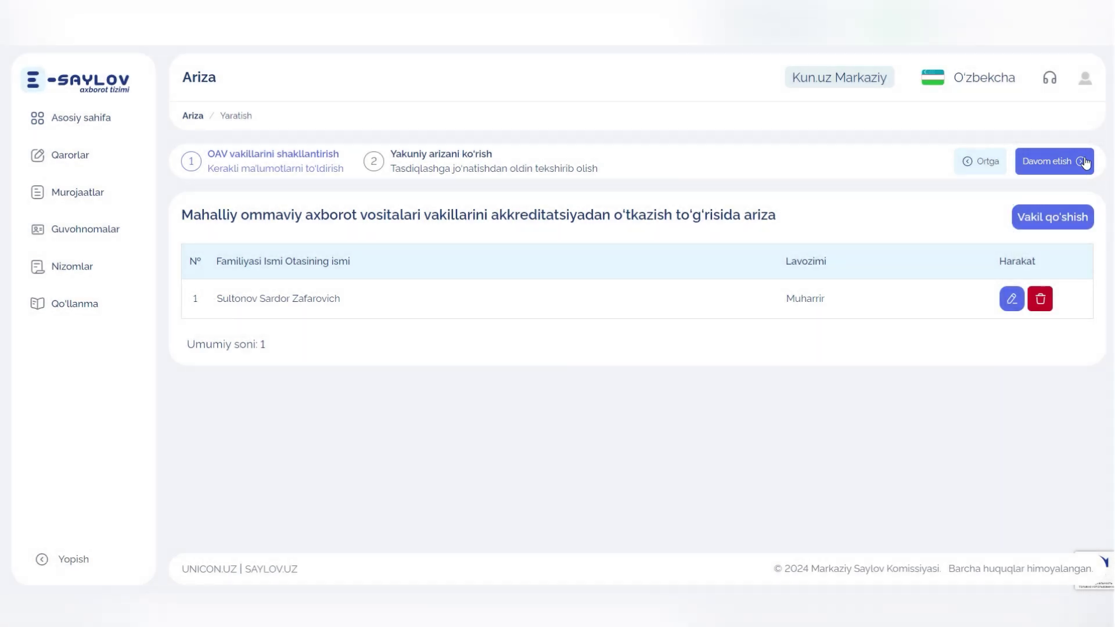
Continue the application, enter 123 as the Ariza raqami, and confirm it
{"action": "left_click", "coordinate": [1084, 161]}
{"action": "left_click", "coordinate": [579, 235]}
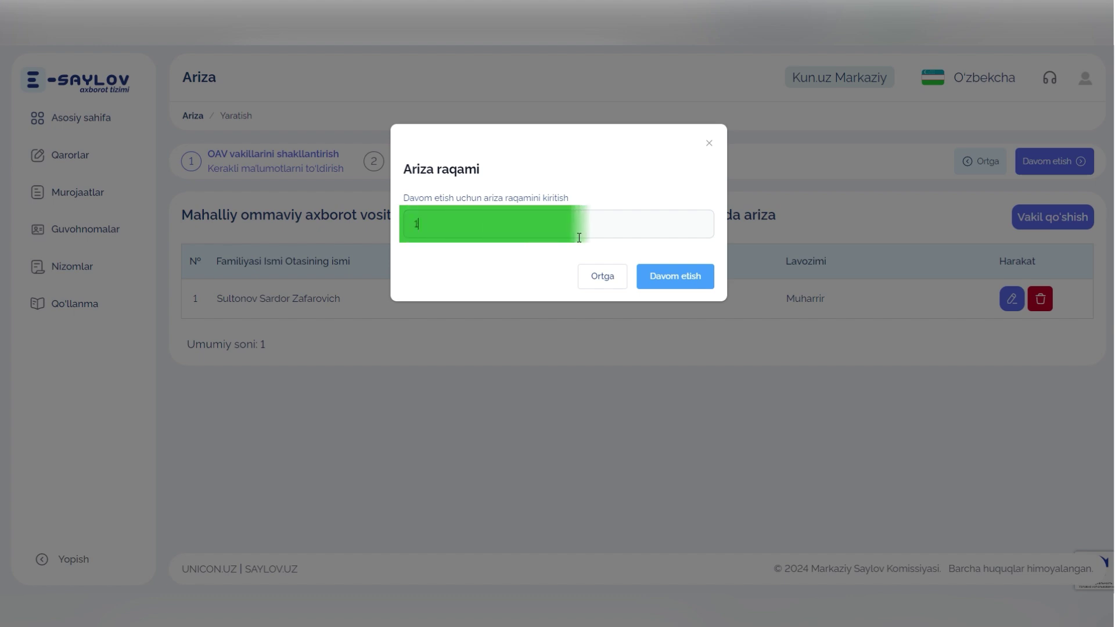
{"action": "type", "text": "123"}
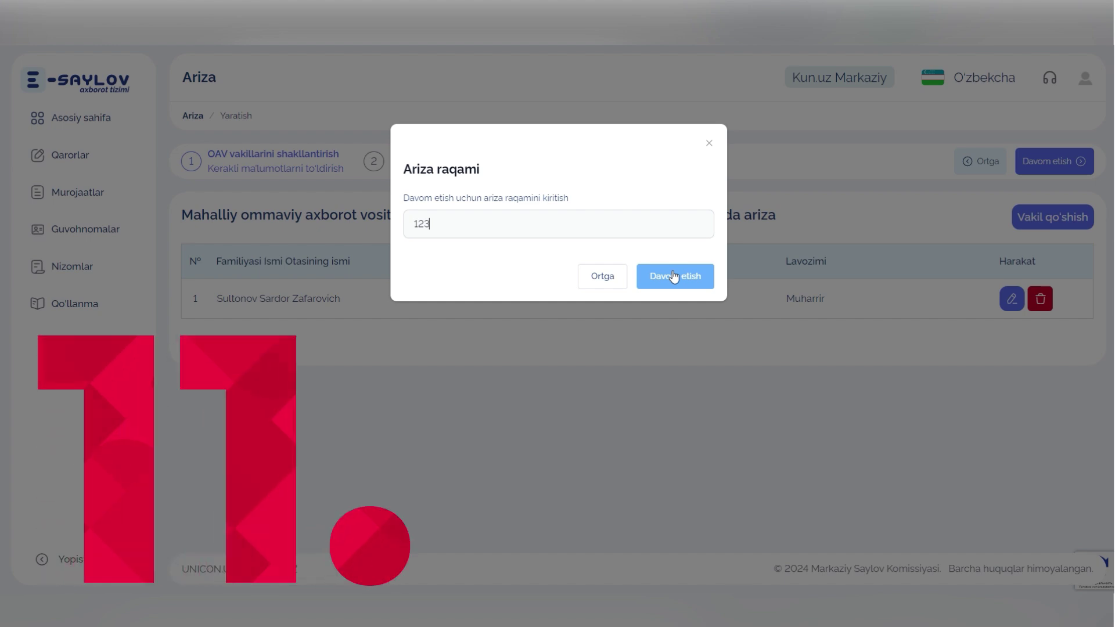
{"action": "left_click", "coordinate": [674, 276]}
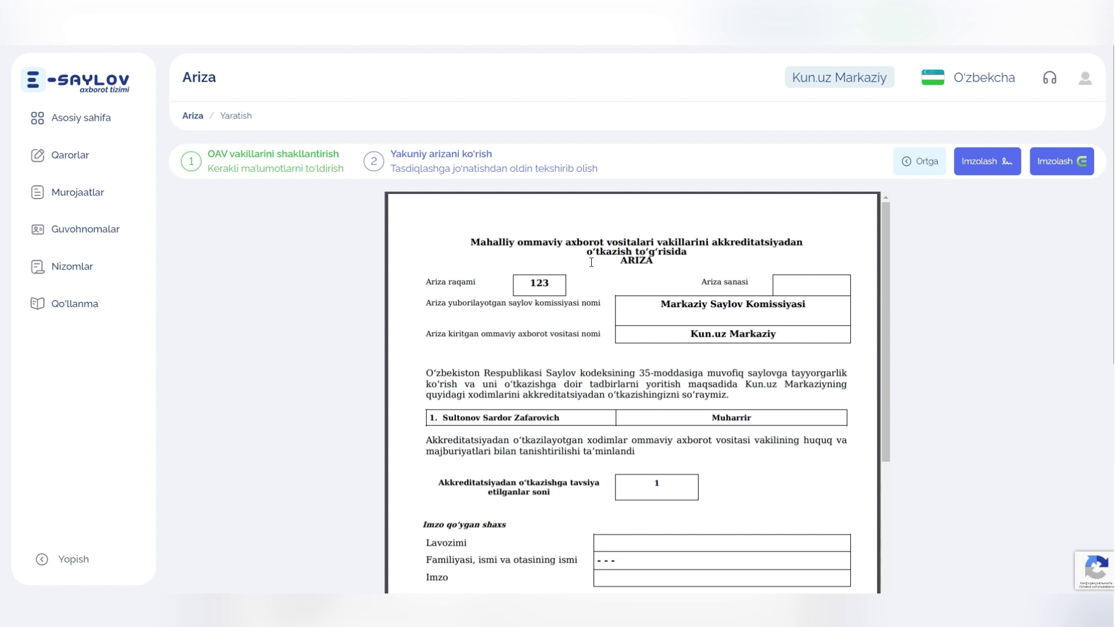
Review the ARIZA preview of application 123 and sign it with Imzolash
{"action": "scroll", "coordinate": [591, 263], "scroll_direction": "down", "scroll_amount": 4}
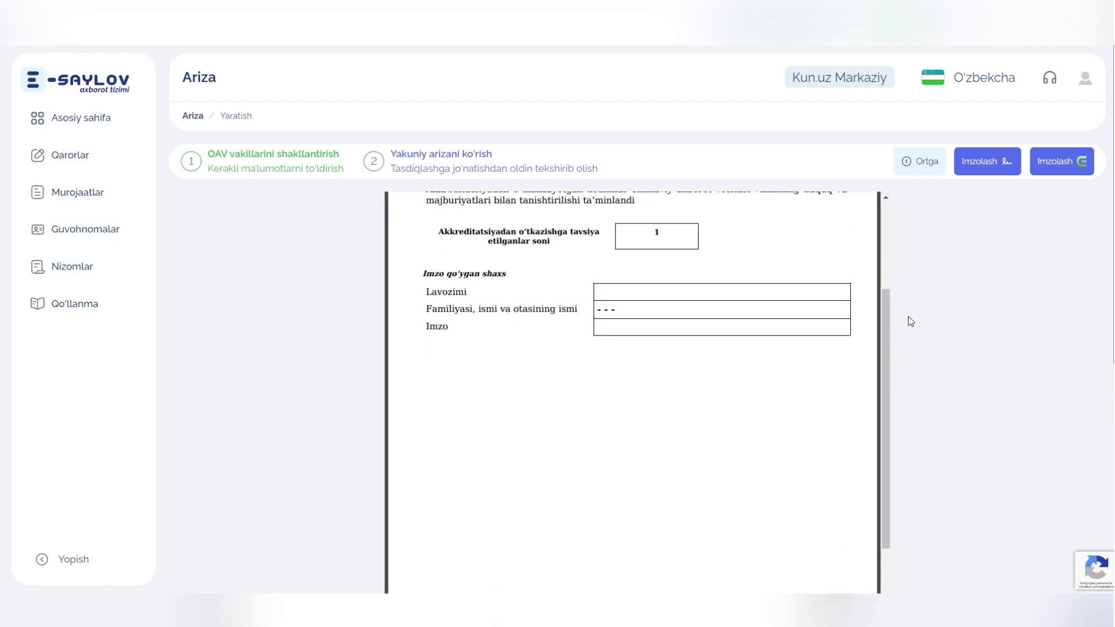
{"action": "scroll", "coordinate": [800, 301], "scroll_direction": "up", "scroll_amount": 2}
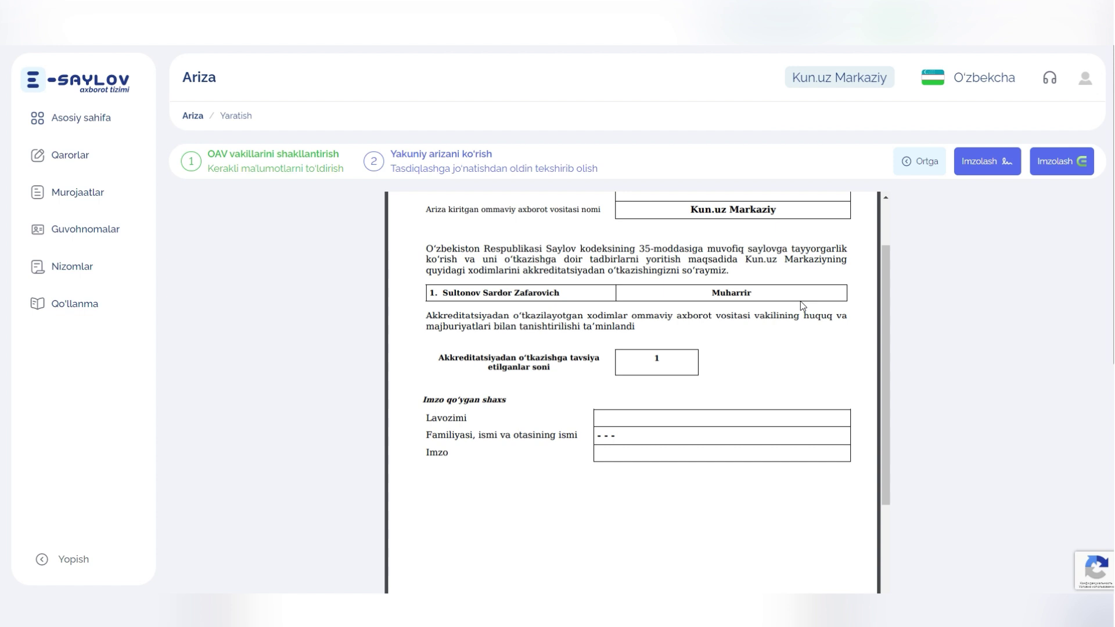
{"action": "scroll", "coordinate": [800, 301], "scroll_direction": "up", "scroll_amount": 1}
{"action": "scroll", "coordinate": [800, 304], "scroll_direction": "up", "scroll_amount": 1}
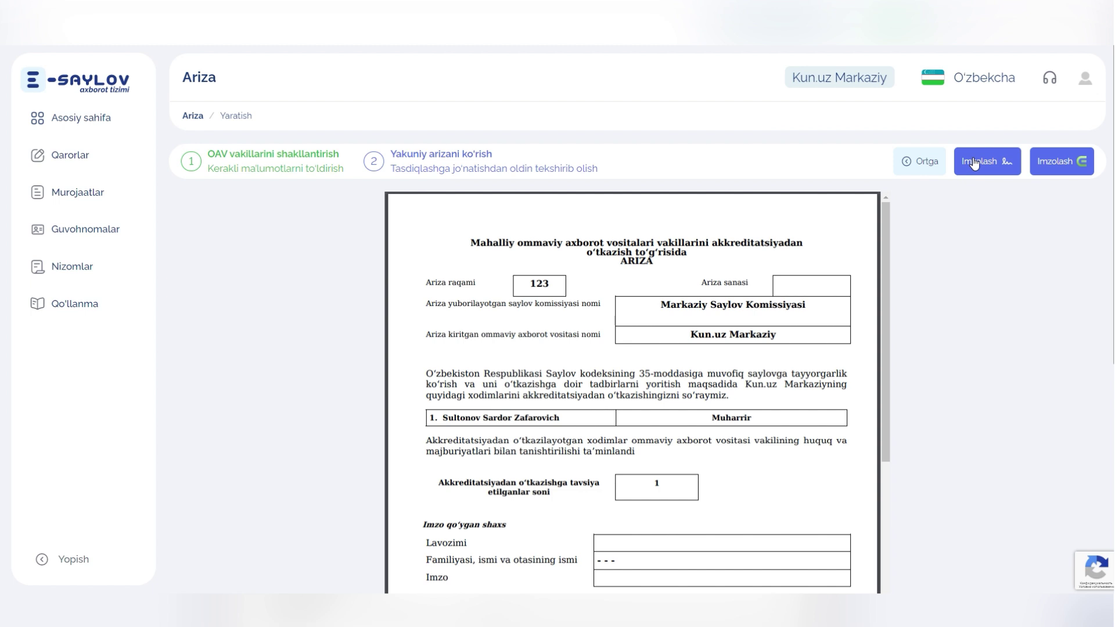
{"action": "left_click", "coordinate": [974, 163]}
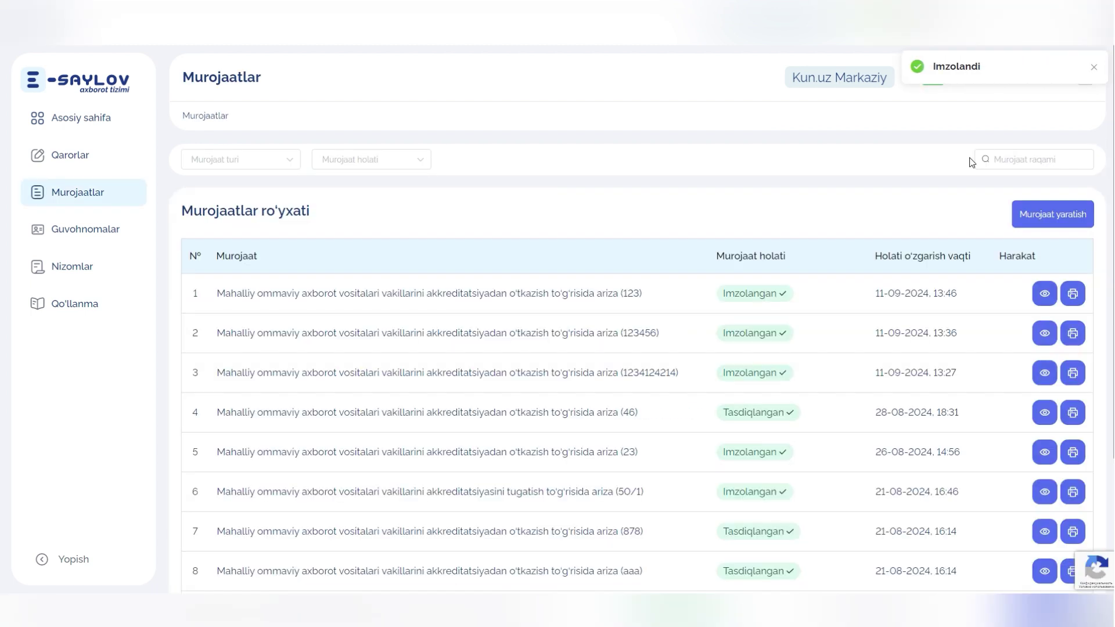